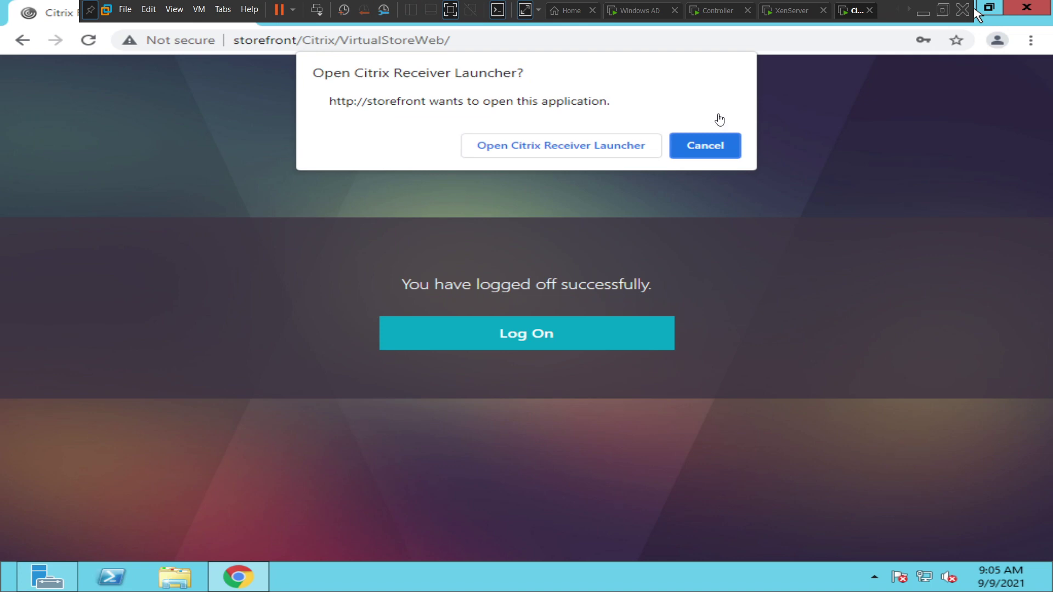
# Step: Dismiss the Receiver Launcher prompt and log on to the store as the domain administrator
pyautogui.click(709, 149)
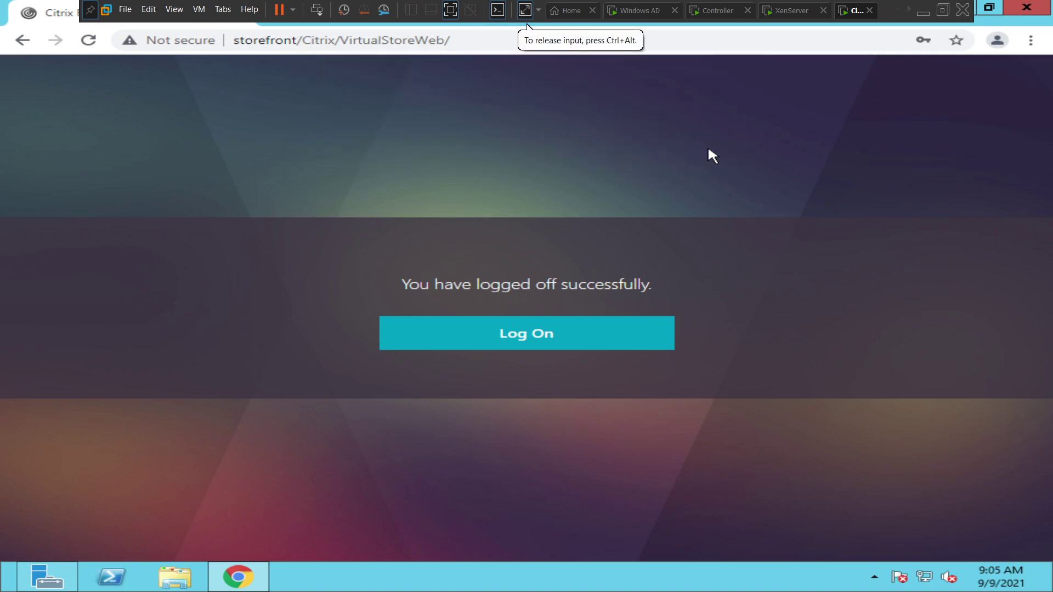
pyautogui.click(504, 345)
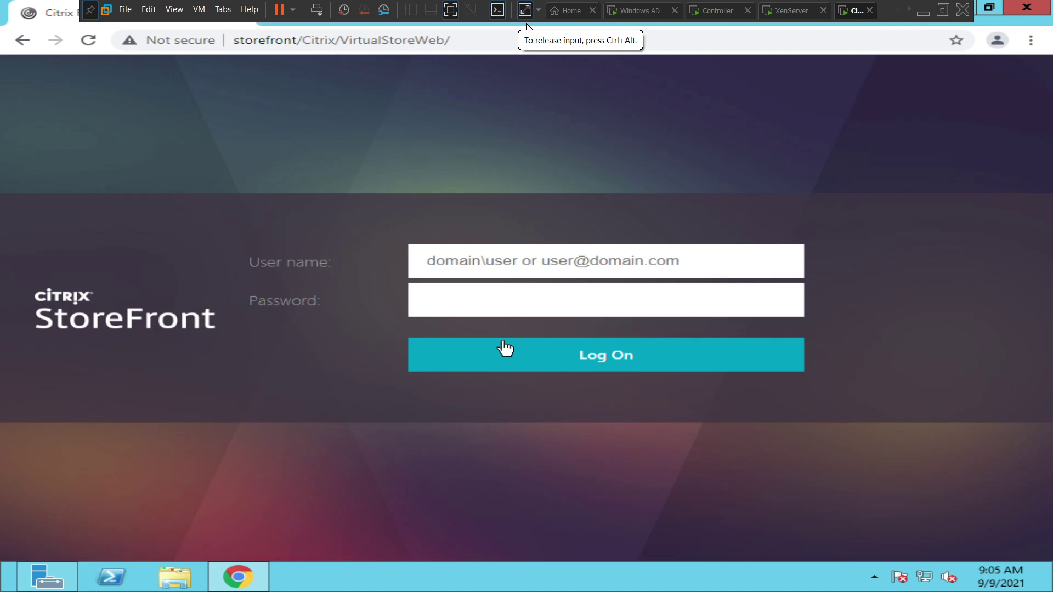
pyautogui.write('naresh.co')
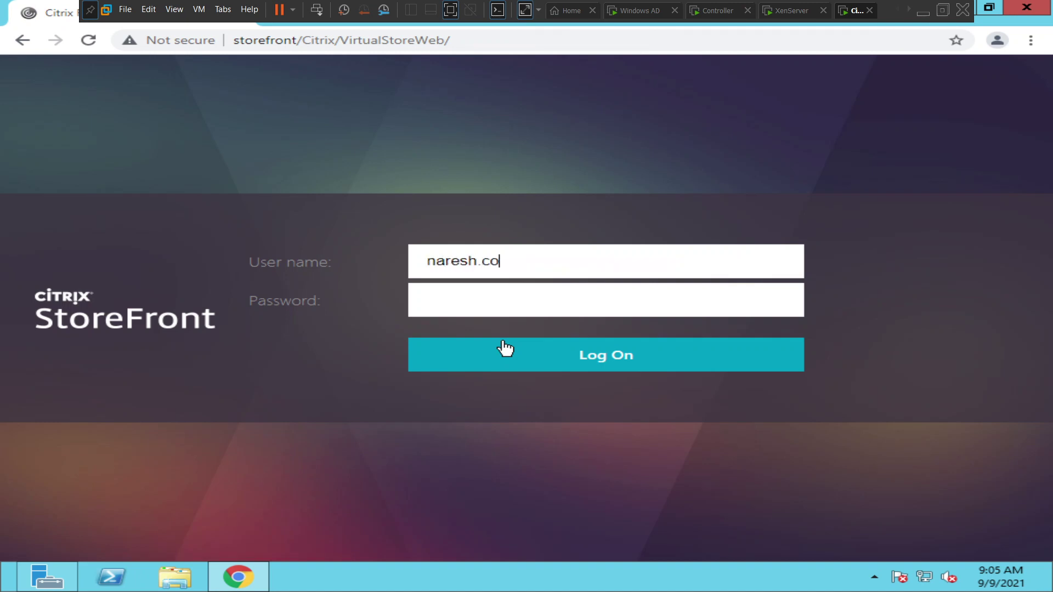
pyautogui.write('m\\admi')
pyautogui.write('nistrator')
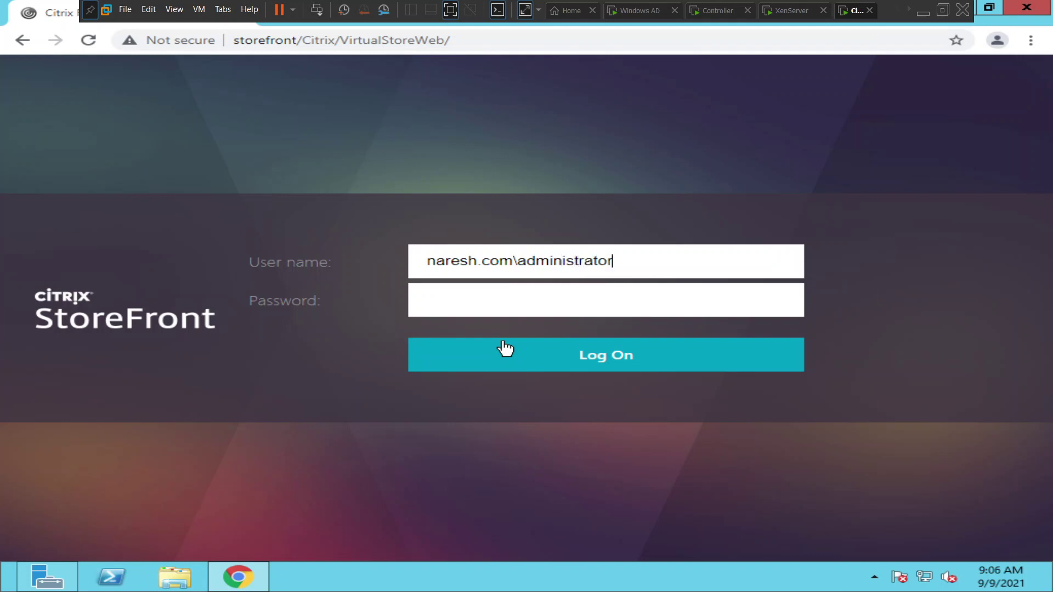
pyautogui.press('Tab')
pyautogui.write('•••••')
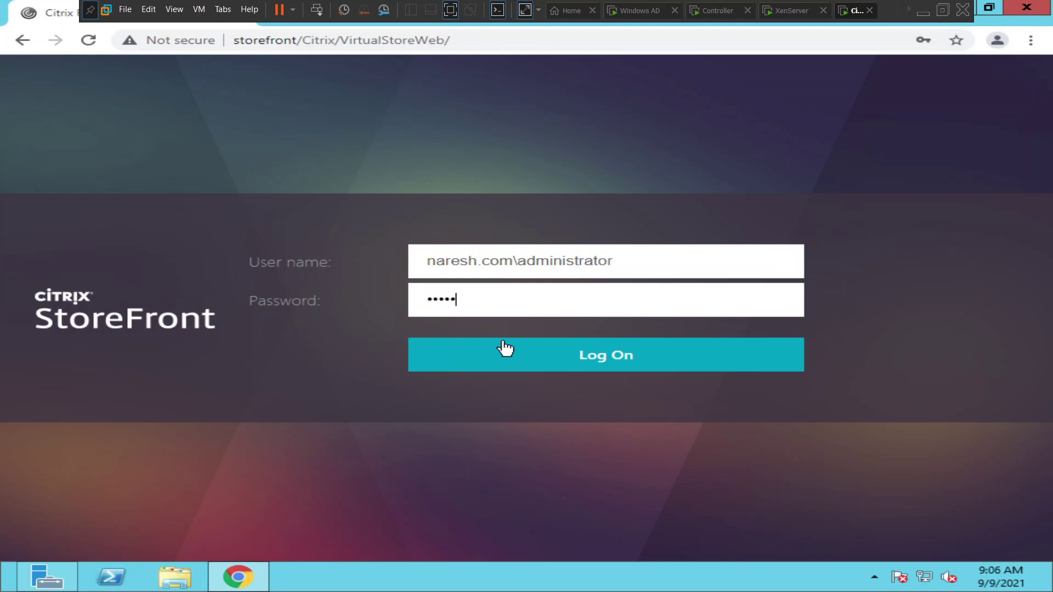
pyautogui.write('••••')
pyautogui.write('•••••')
pyautogui.press('Return')
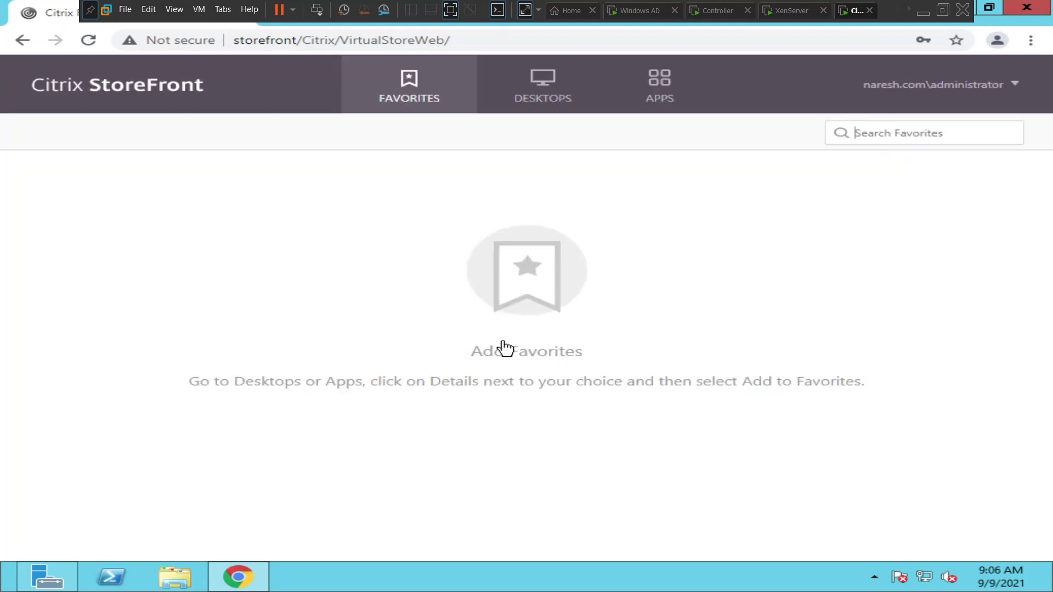
# Step: Start Notepad from the Apps list through the Citrix Receiver Launcher and view connection progress
pyautogui.click(664, 99)
pyautogui.click(767, 231)
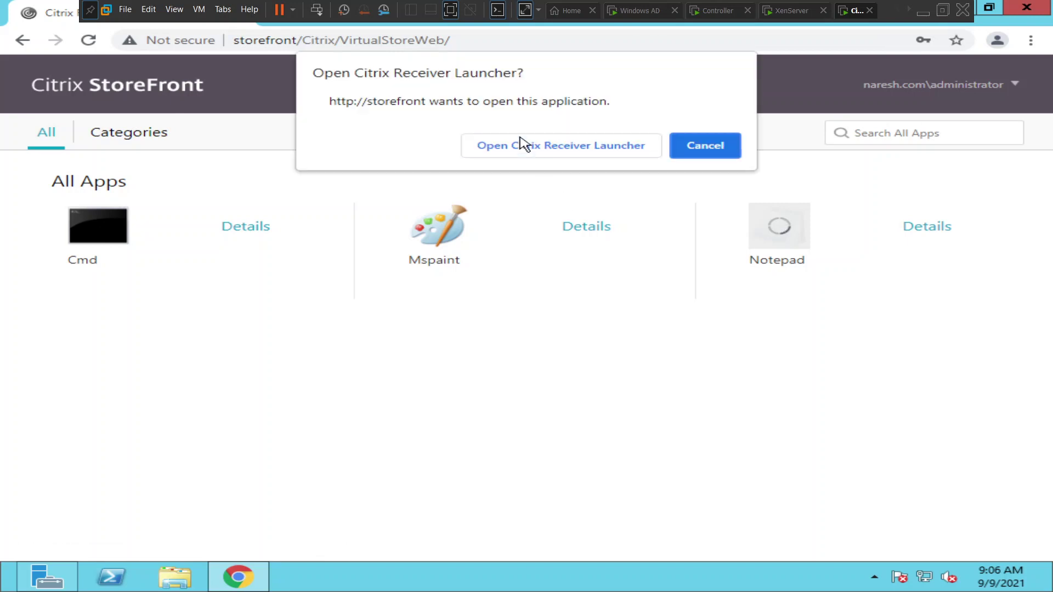
pyautogui.click(514, 147)
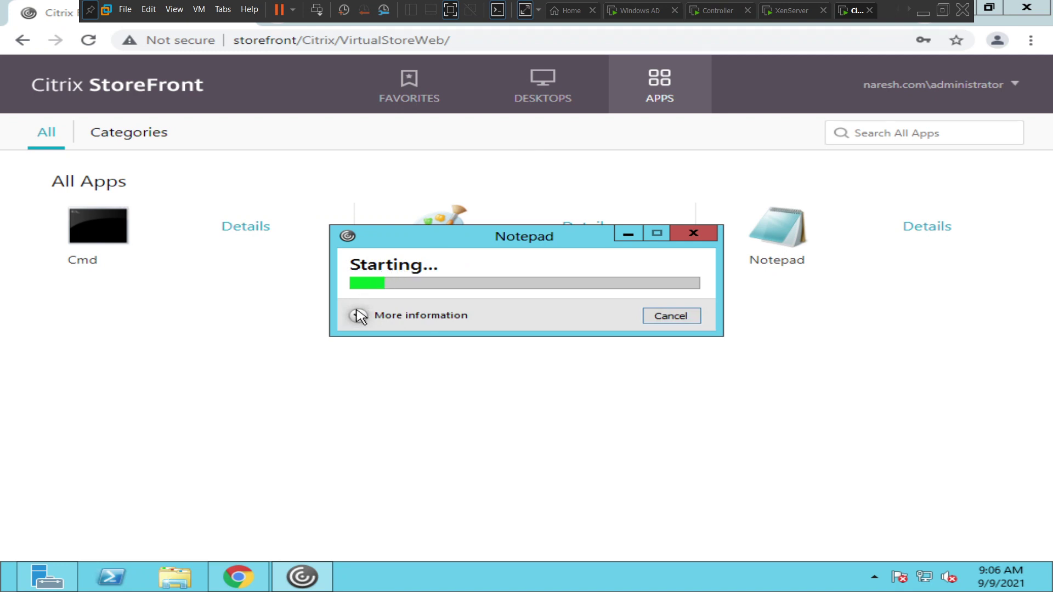
pyautogui.click(359, 317)
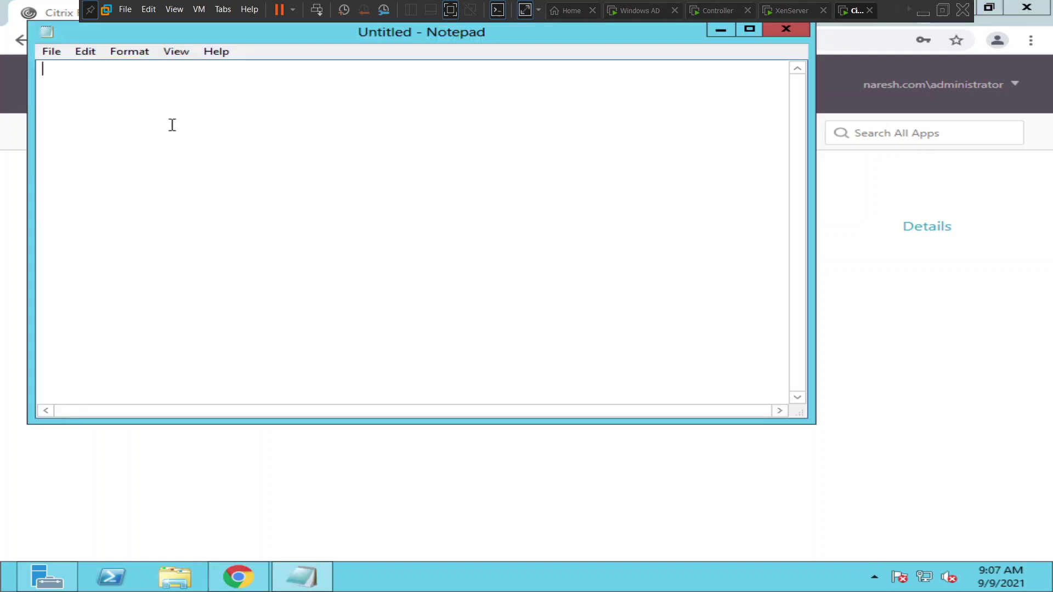
# Step: Open Citrix Connection Center from the Citrix Receiver tray icon
pyautogui.click(875, 578)
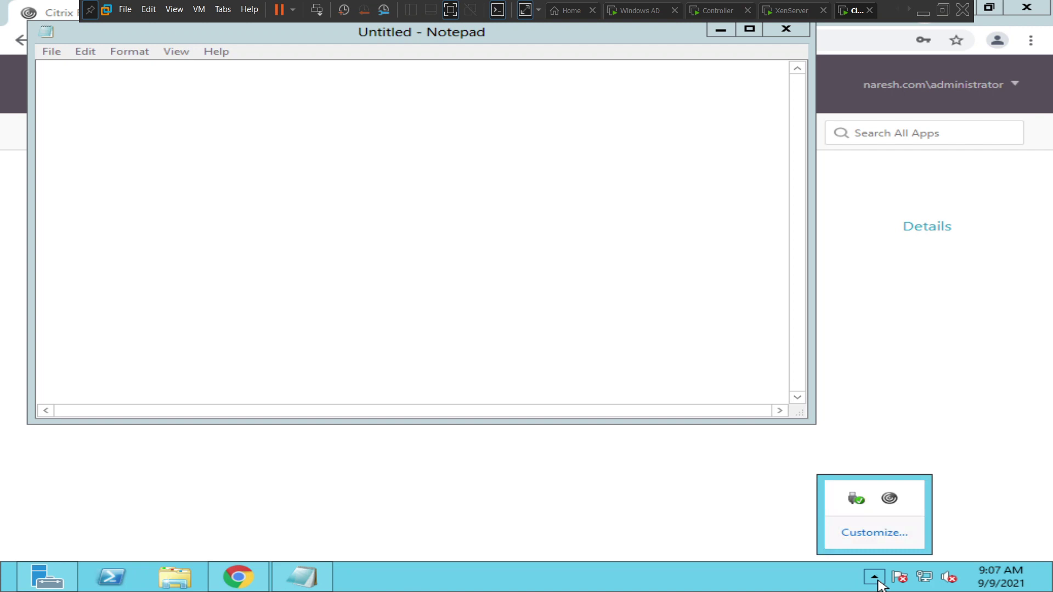
pyautogui.rightClick(893, 499)
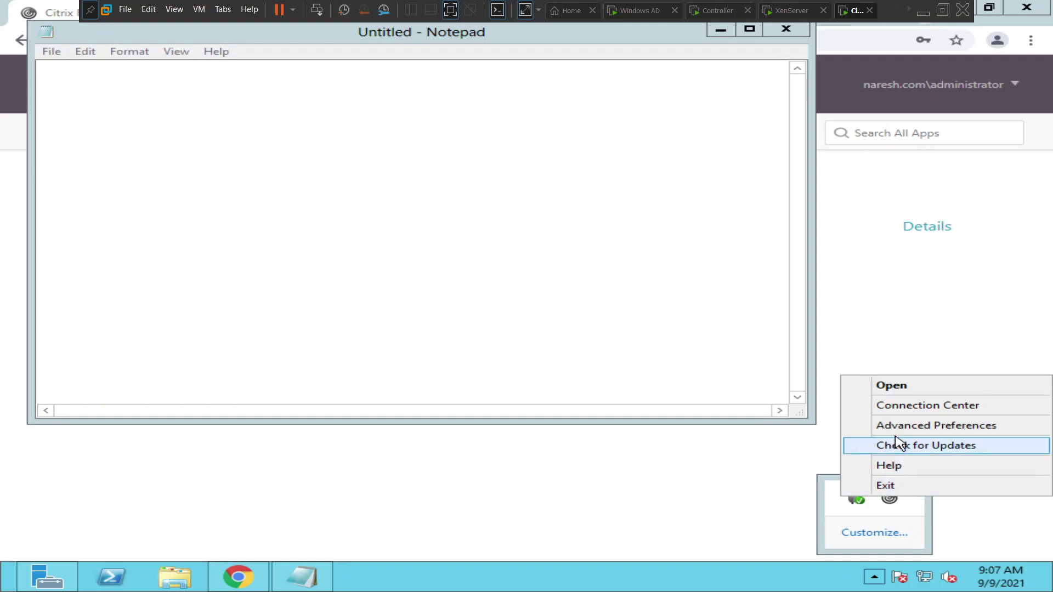
pyautogui.click(896, 413)
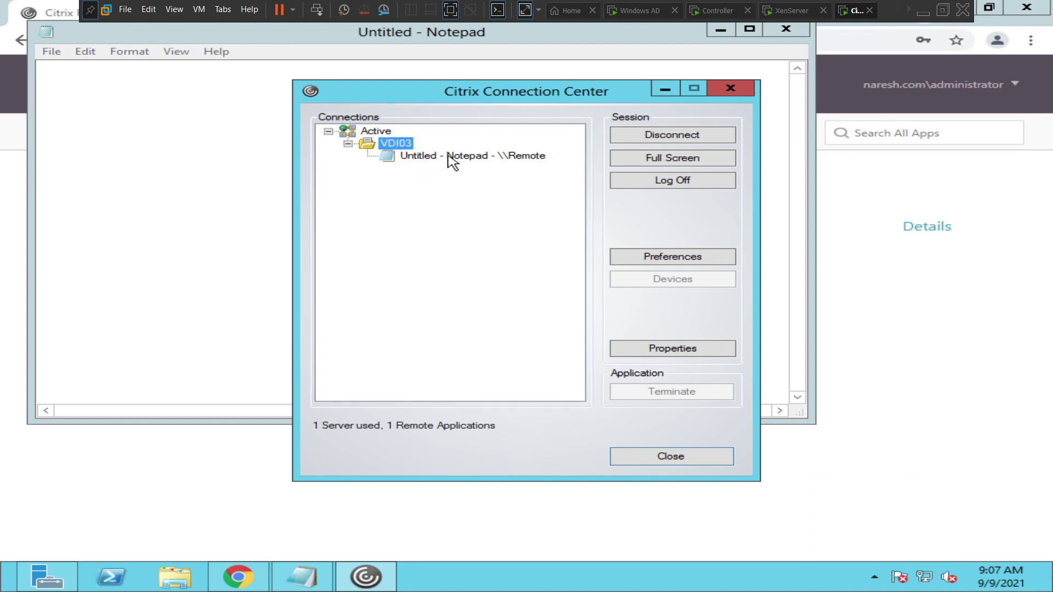
# Step: Select the VDI03 session and its Untitled - Notepad entry, dismissing the licensing notification
pyautogui.click(448, 159)
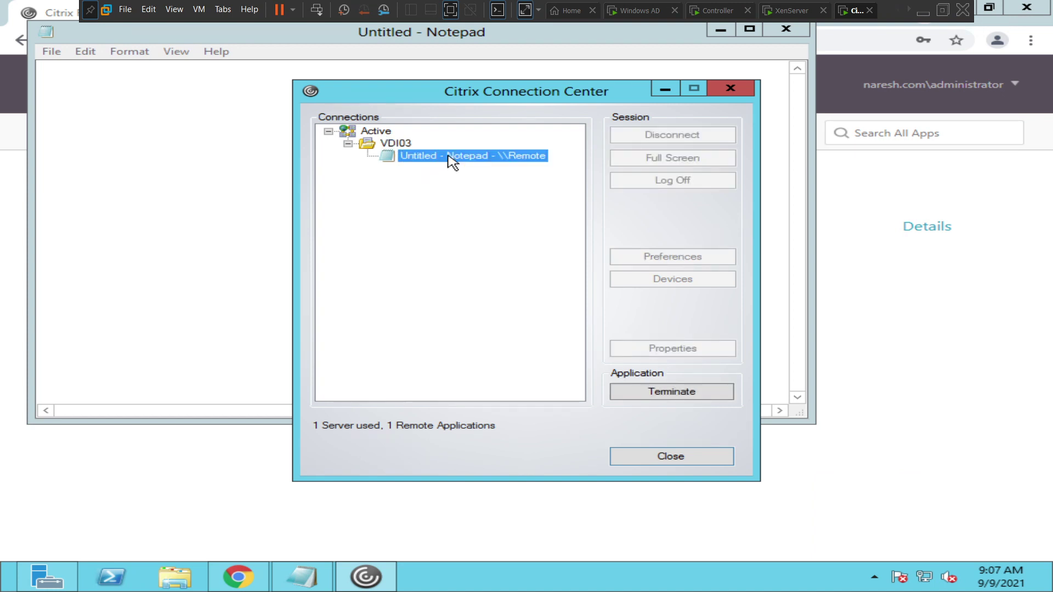
pyautogui.click(406, 146)
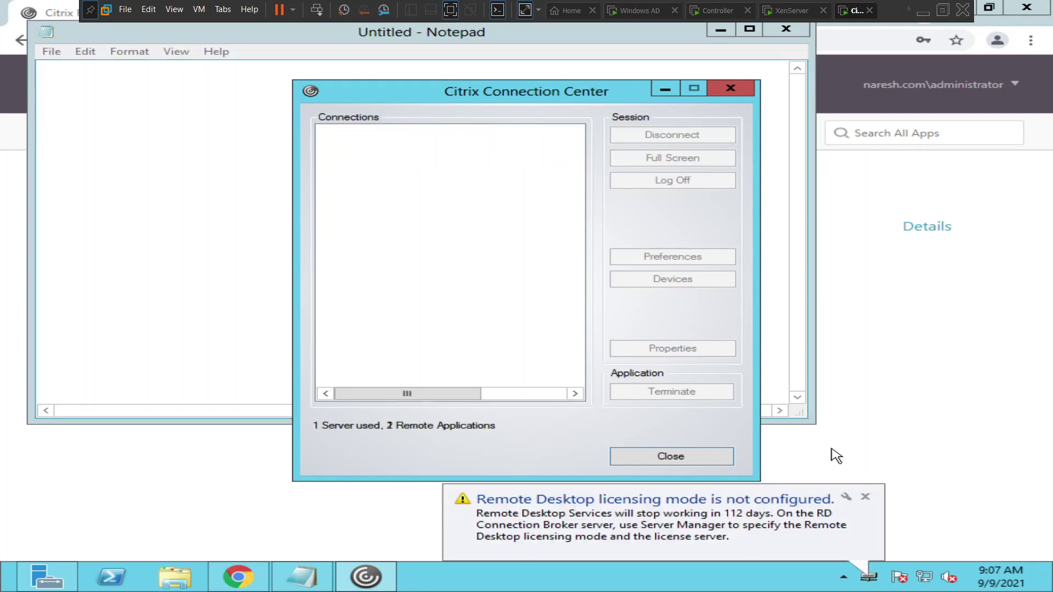
pyautogui.click(865, 497)
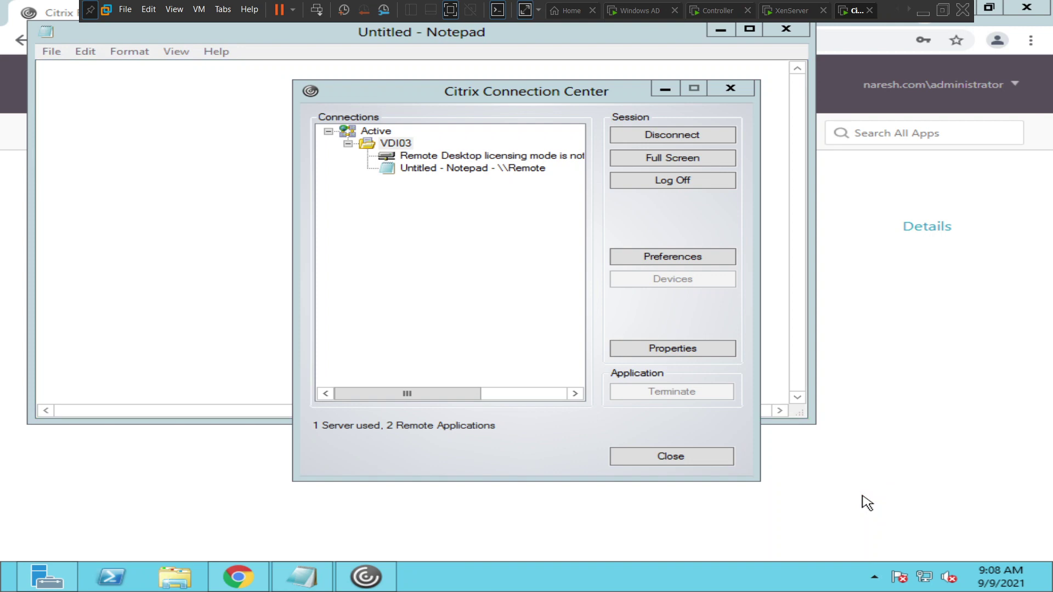
pyautogui.click(443, 171)
pyautogui.click(465, 156)
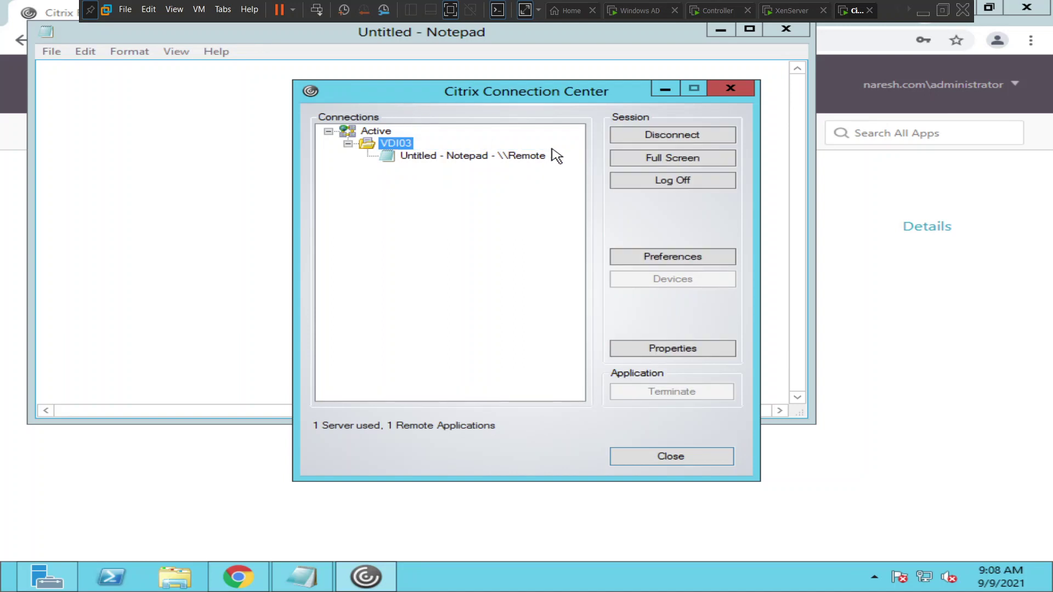
# Step: Confirm disconnecting the VDI03 session, then close the Connection Center window
pyautogui.click(658, 136)
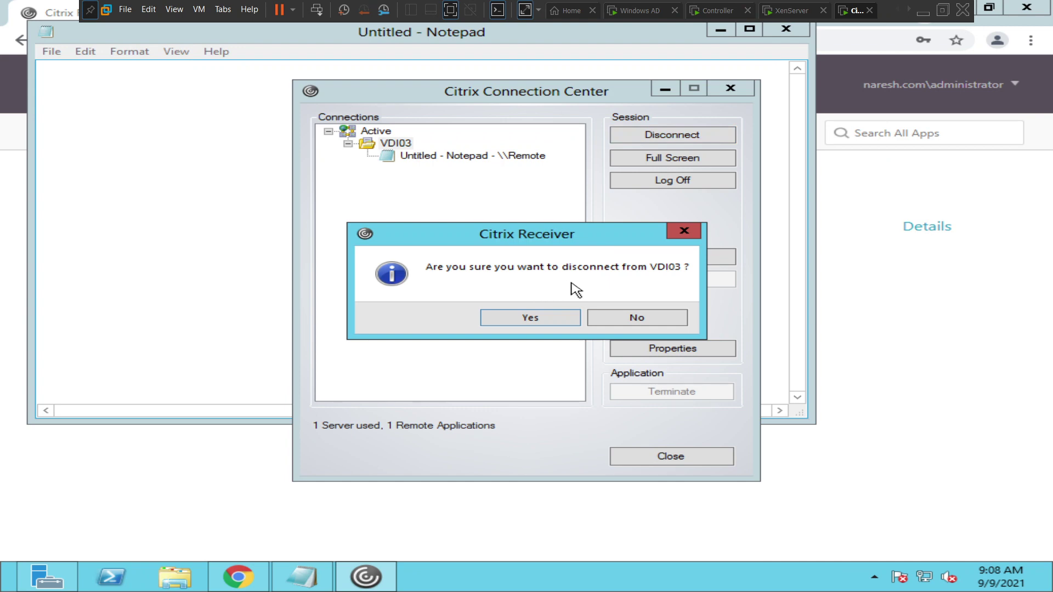
pyautogui.click(531, 319)
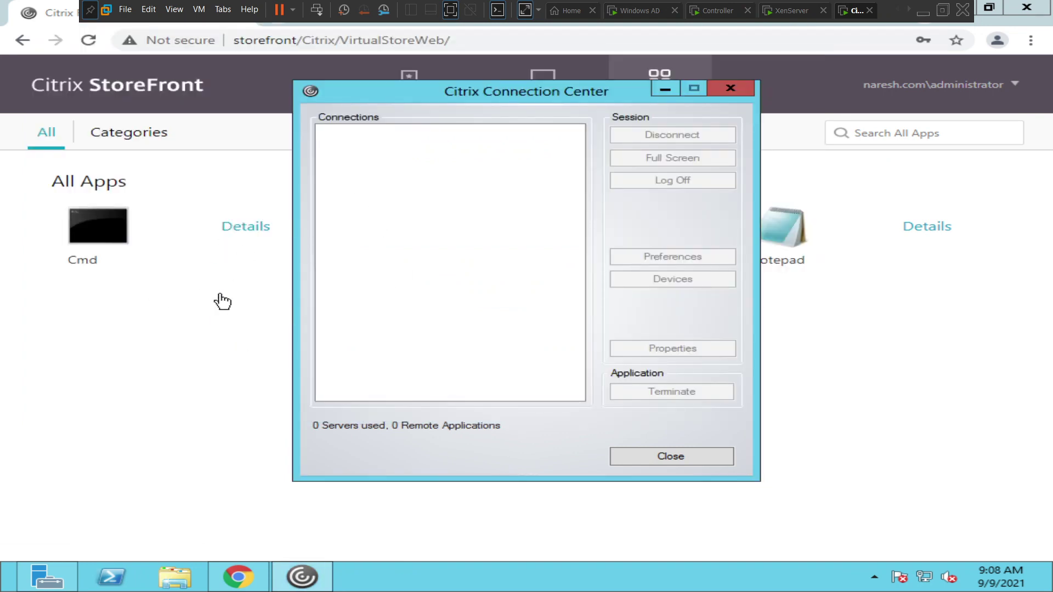
pyautogui.moveTo(438, 99); pyautogui.dragTo(692, 120)
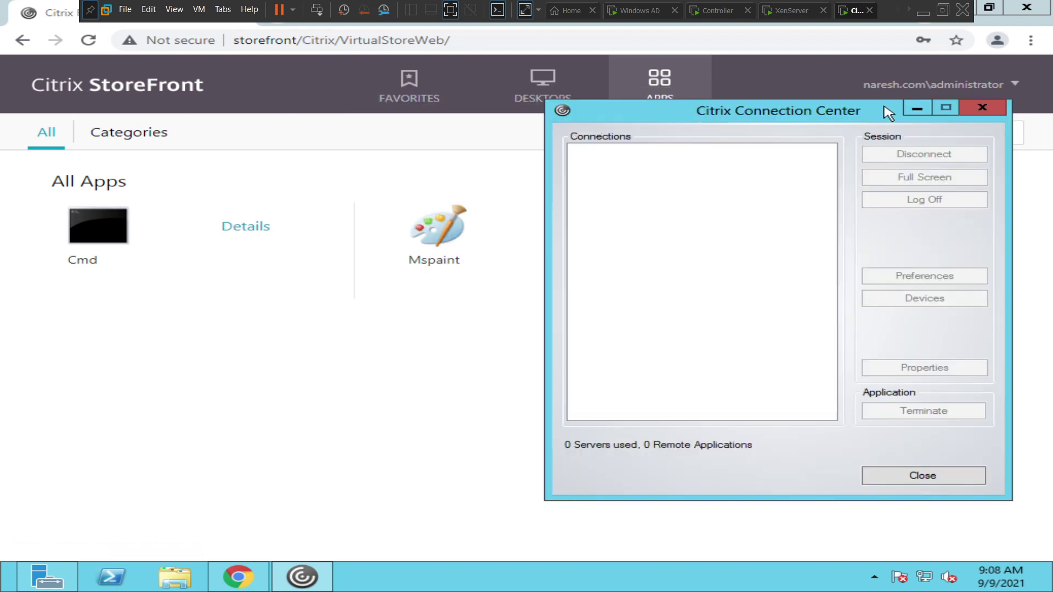
pyautogui.click(916, 108)
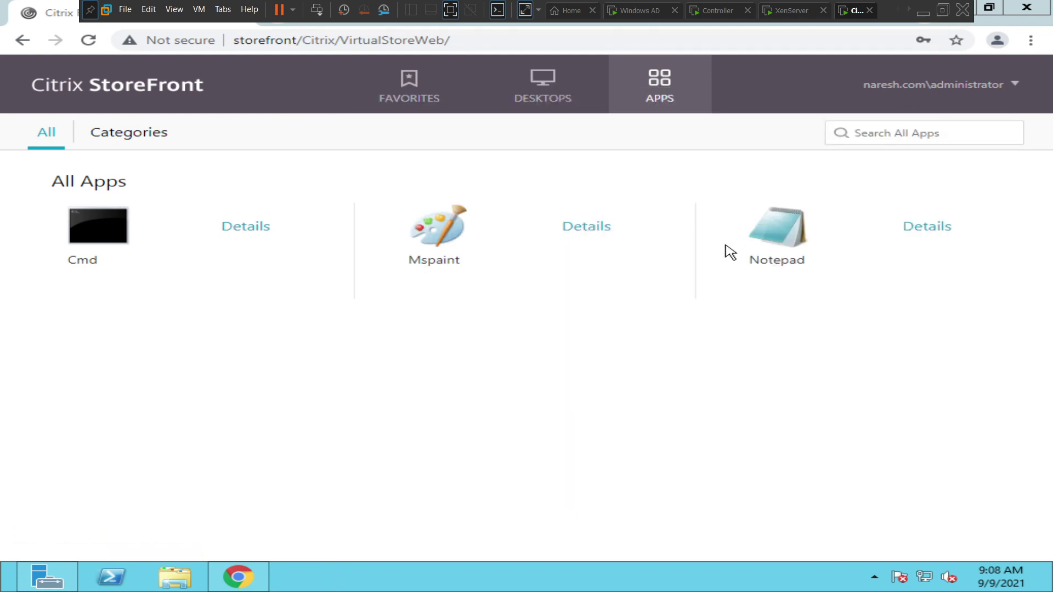